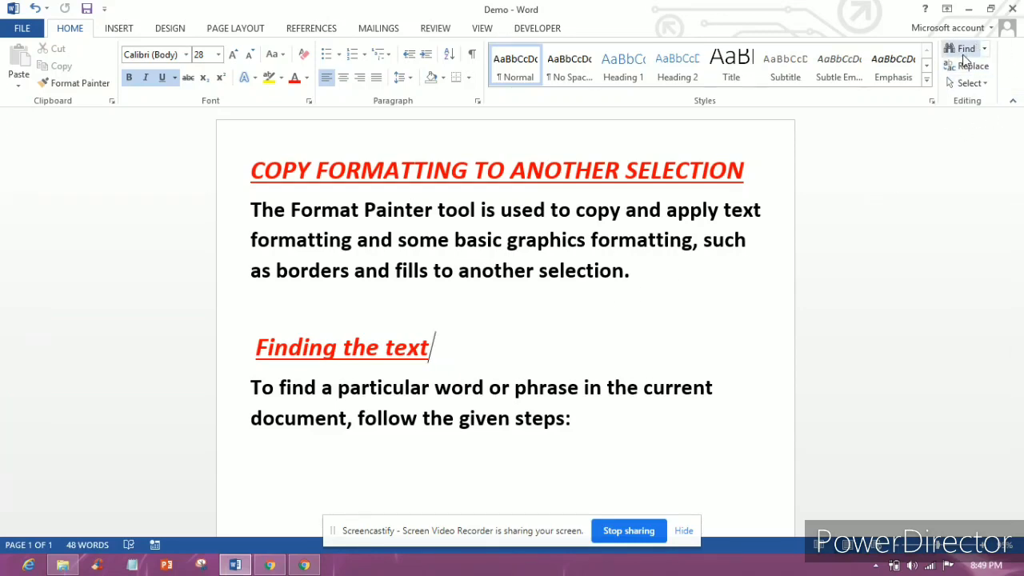
Search the document for 'Format' in the Navigation pane and list its 4 results
click(963, 51)
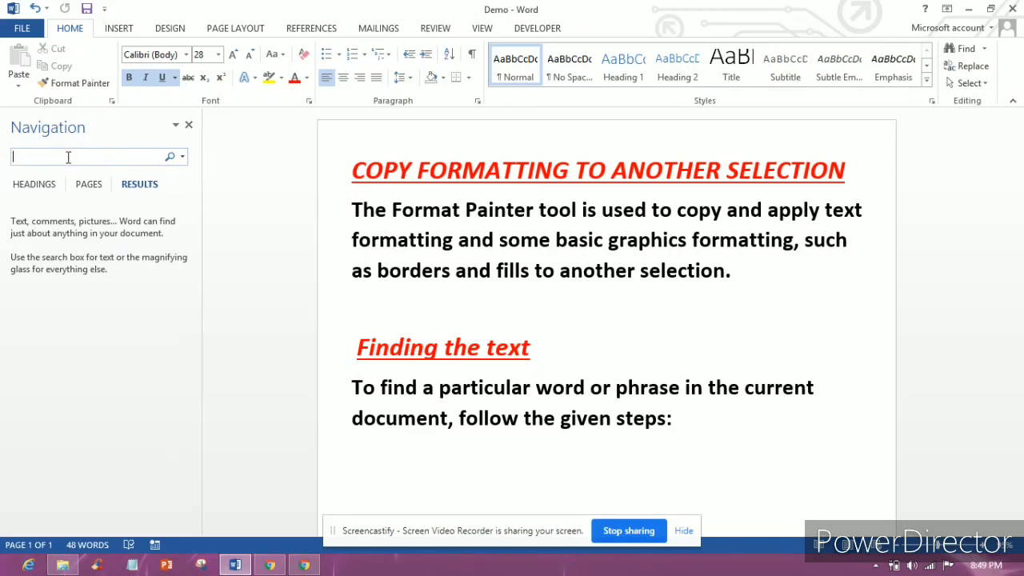
text(Fo)
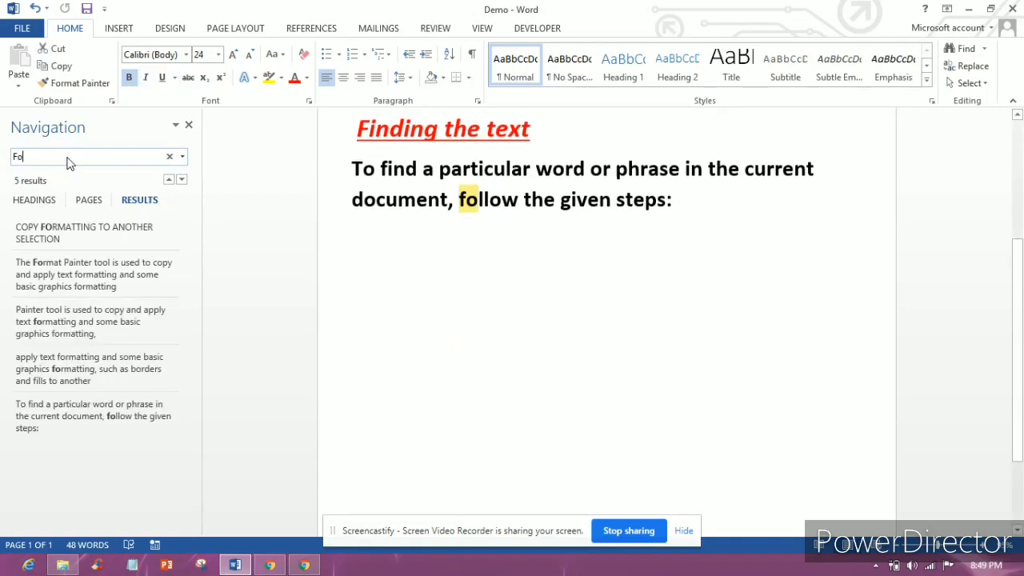
text(rmat)
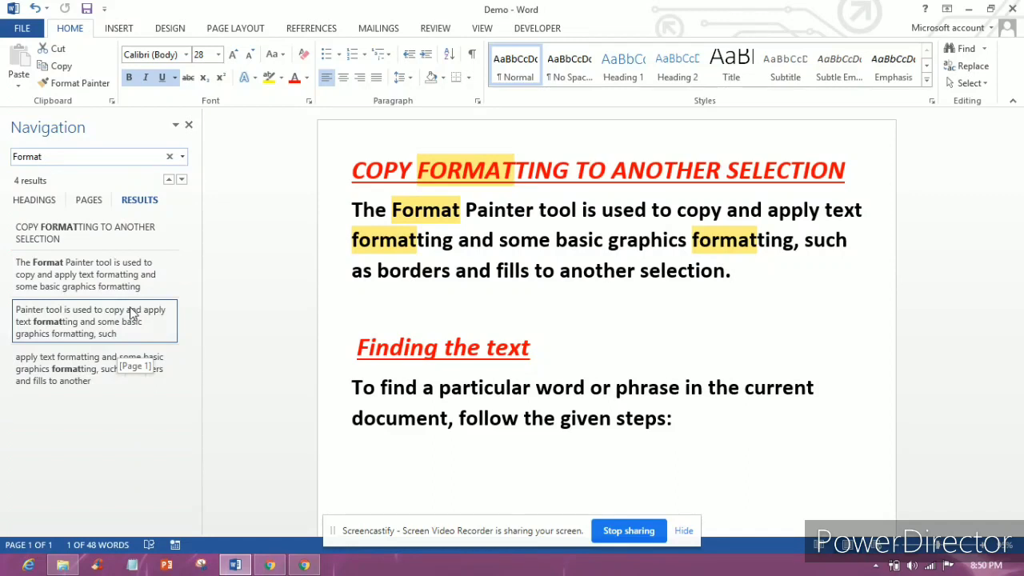
click(124, 433)
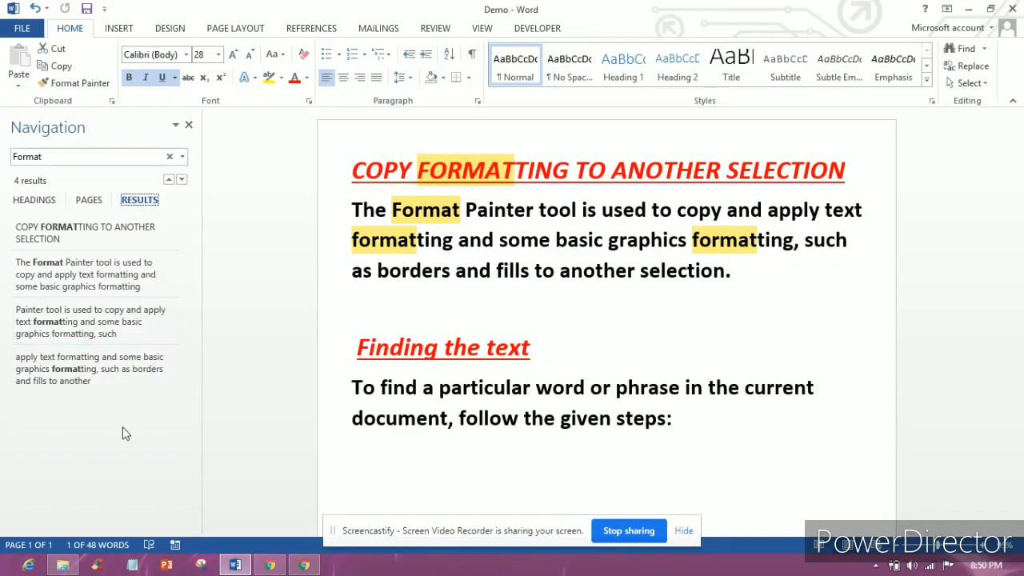
Switch from the Navigation pane search to Advanced Find with 'Format' as the search term
click(183, 157)
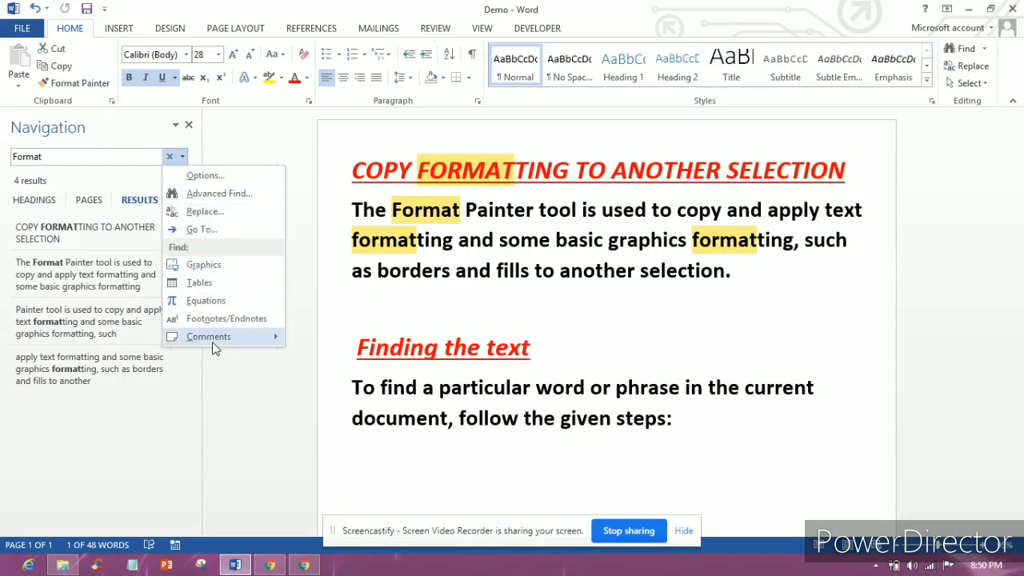
click(226, 195)
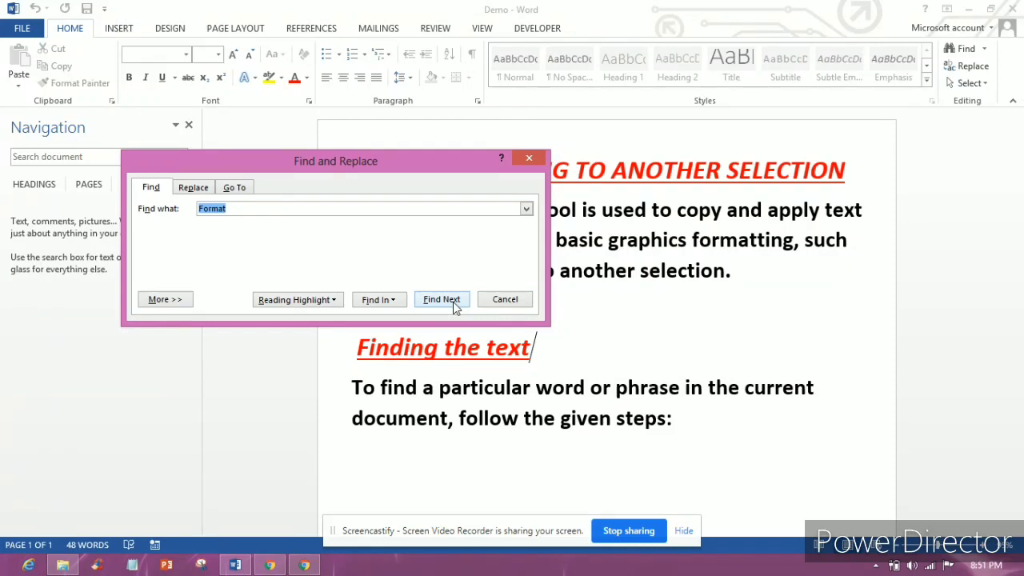
Find Next through the four 'Format' matches until the search-finished notice appears
click(442, 299)
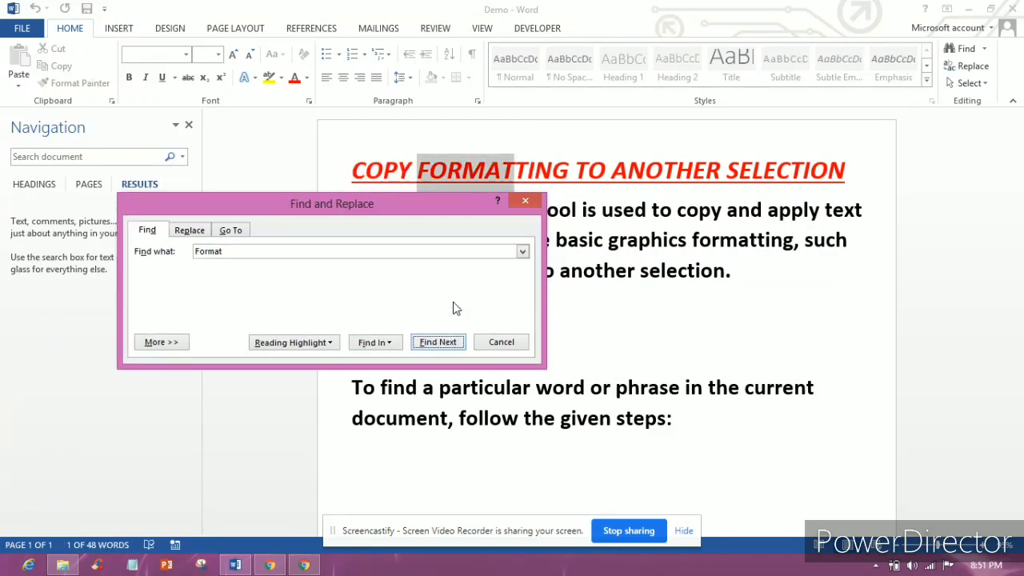
click(433, 344)
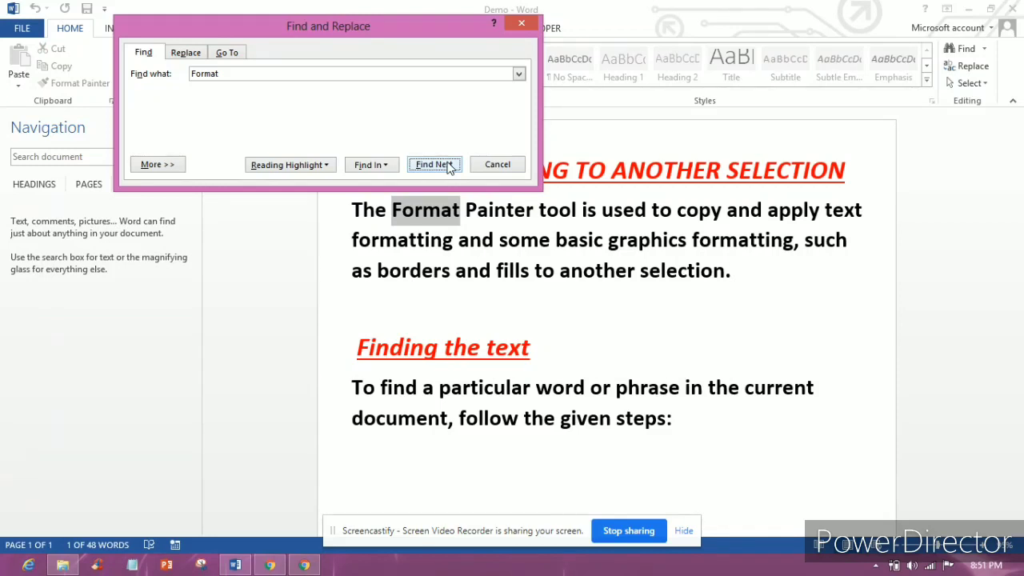
click(450, 167)
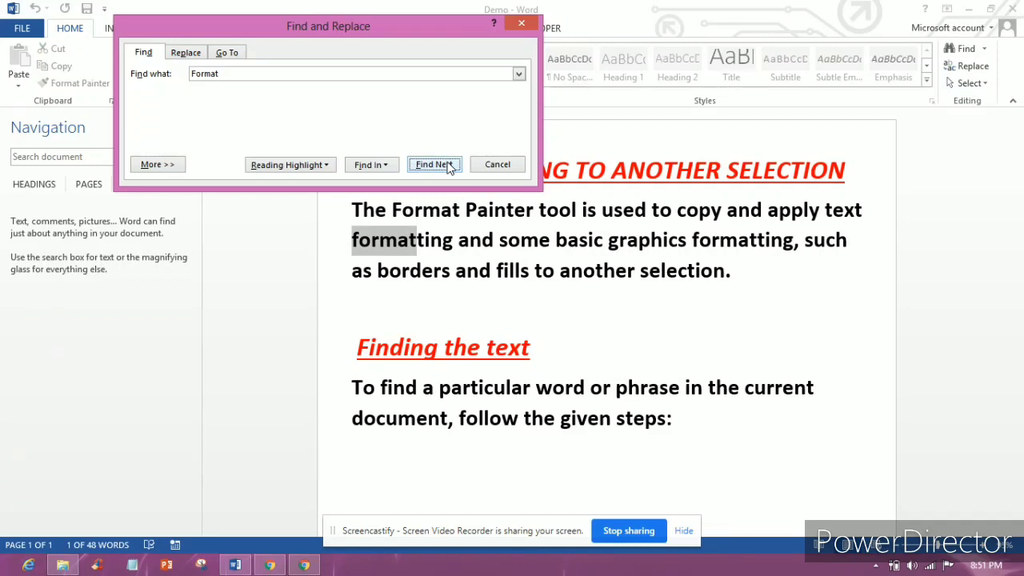
click(450, 167)
click(450, 167)
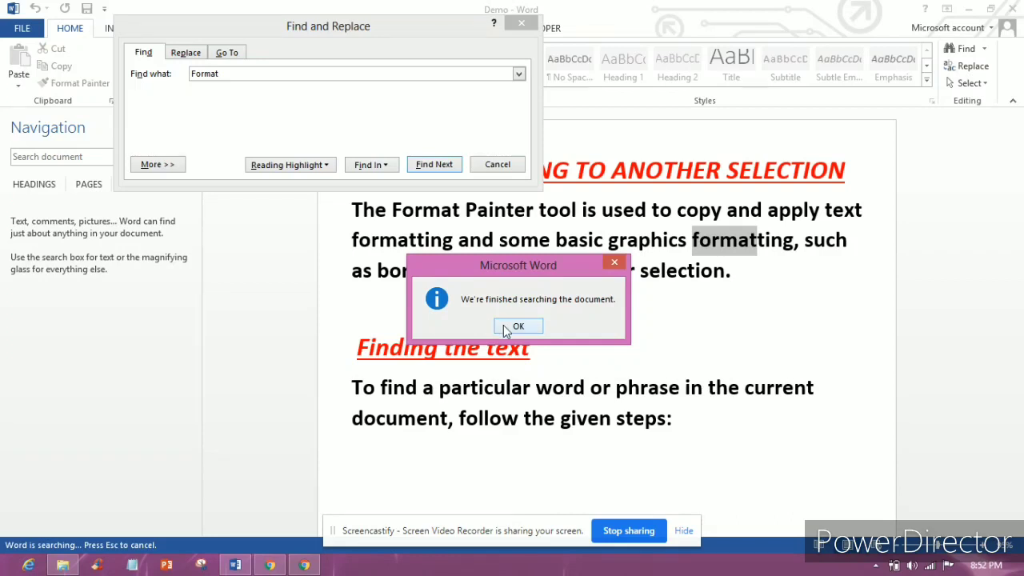
Dismiss the search-finished notice and expand the Find dialog with More >> to show match case and whole-word options
click(506, 326)
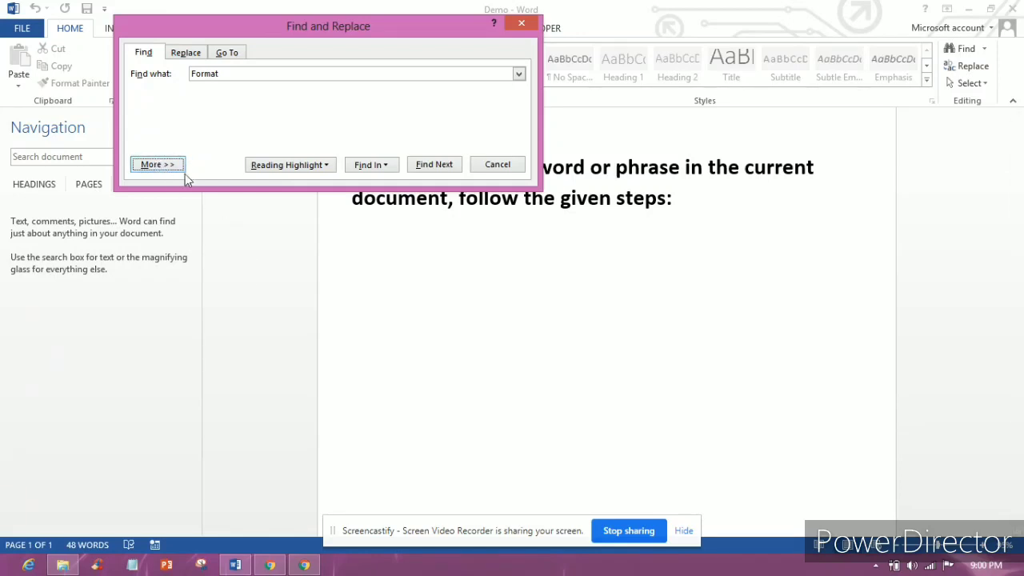
click(148, 170)
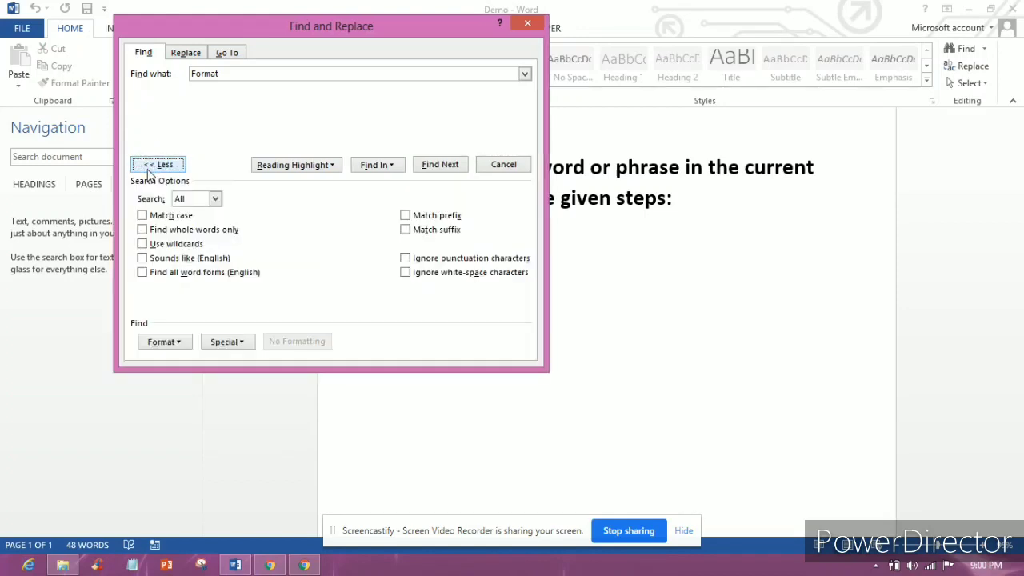